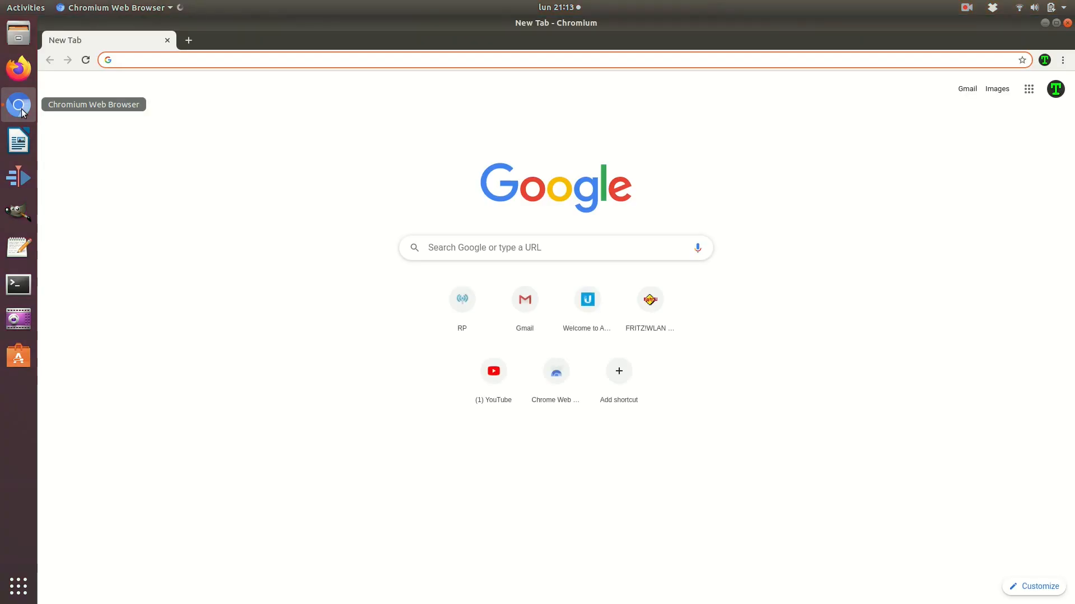
# Run the Trafegon speed test (9.00 Mbps down, 10.27 Mbps up, 35.0 ms ping), then close Chromium
pyautogui.click(454, 245)
pyautogui.write('trafegon speed')
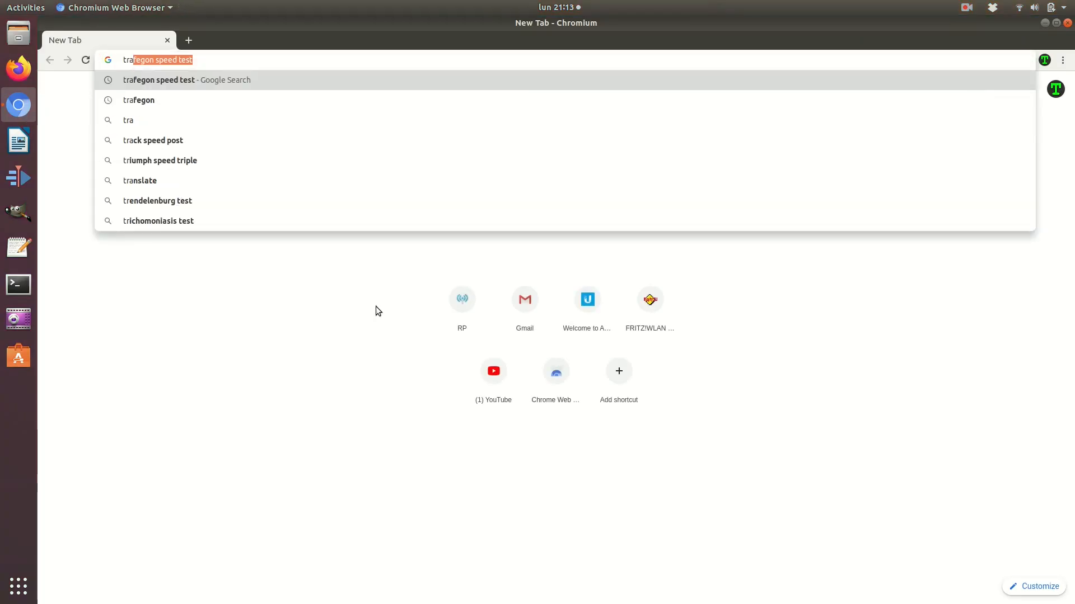
pyautogui.write(' test')
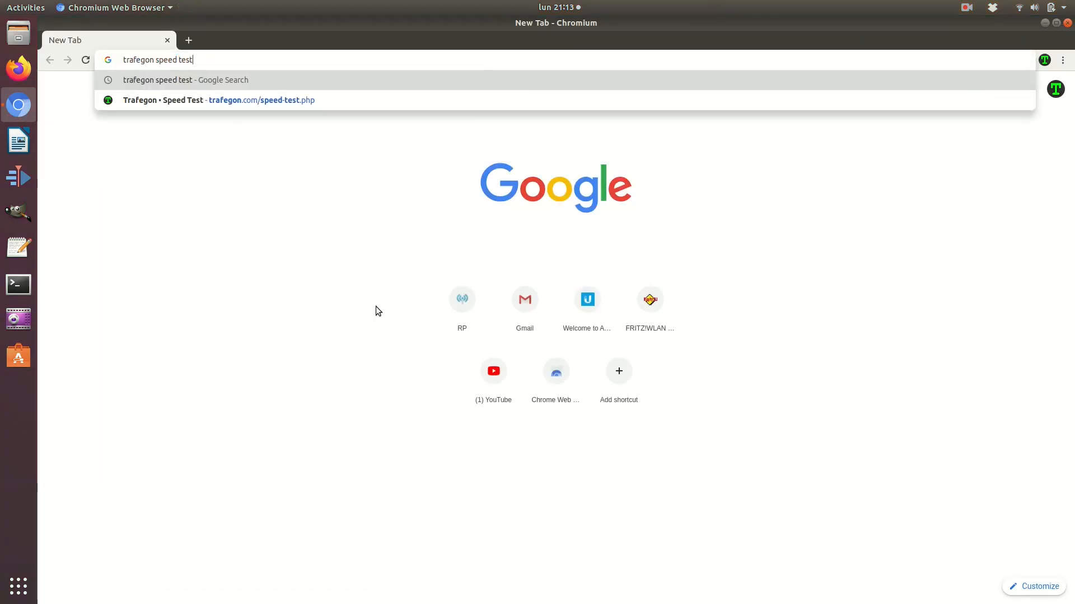
pyautogui.press('Return')
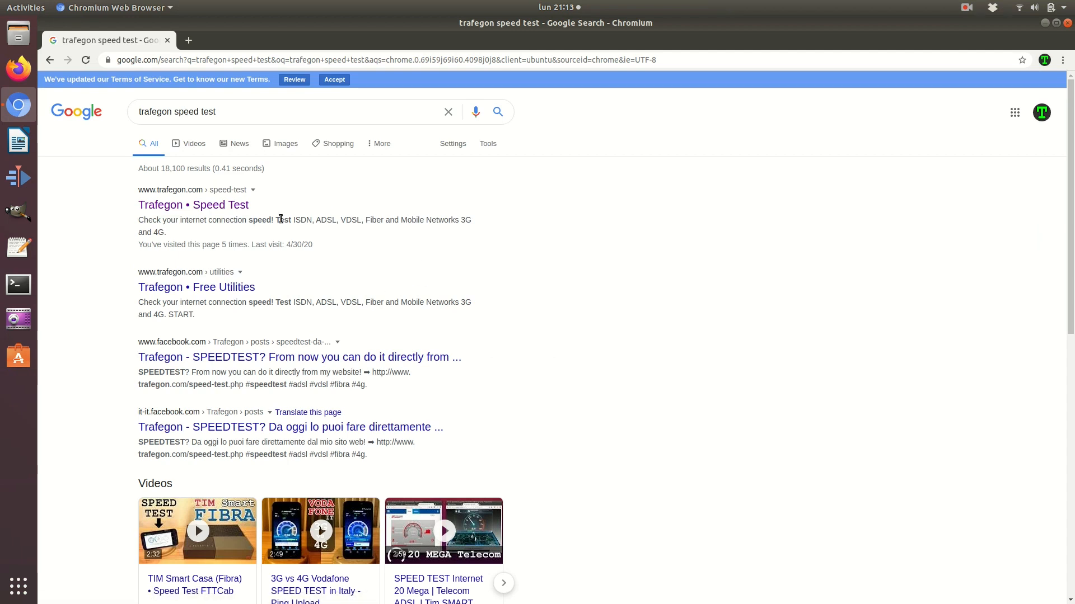
pyautogui.click(235, 206)
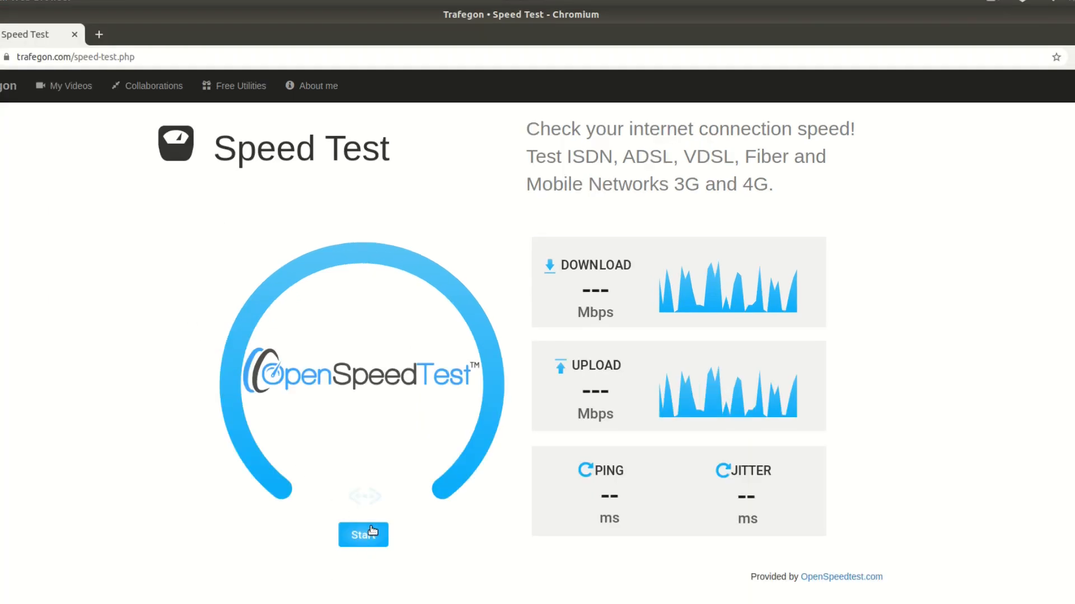
pyautogui.click(372, 533)
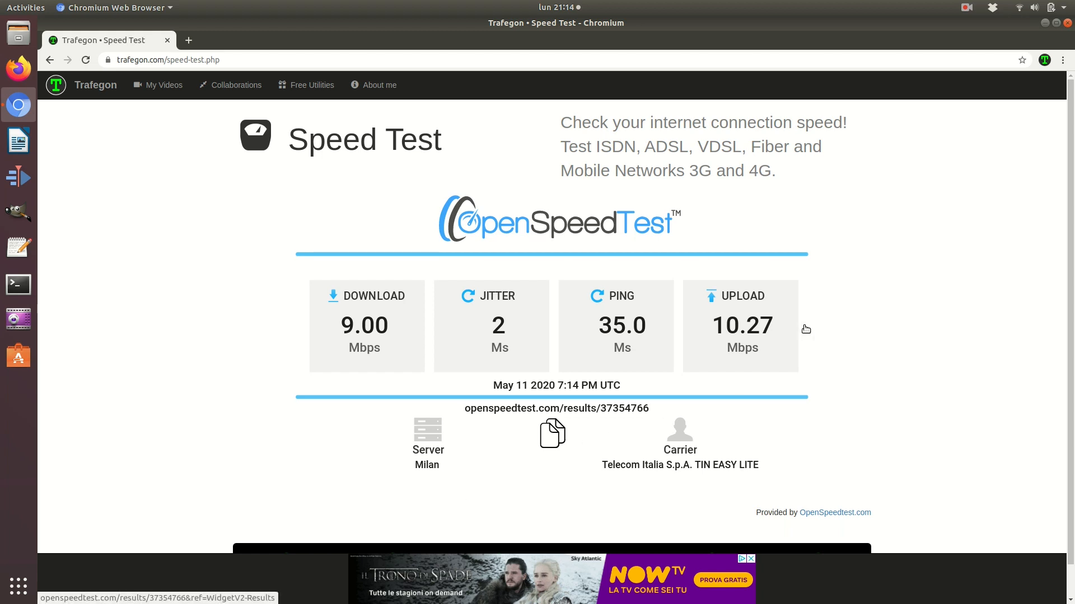
pyautogui.click(1068, 24)
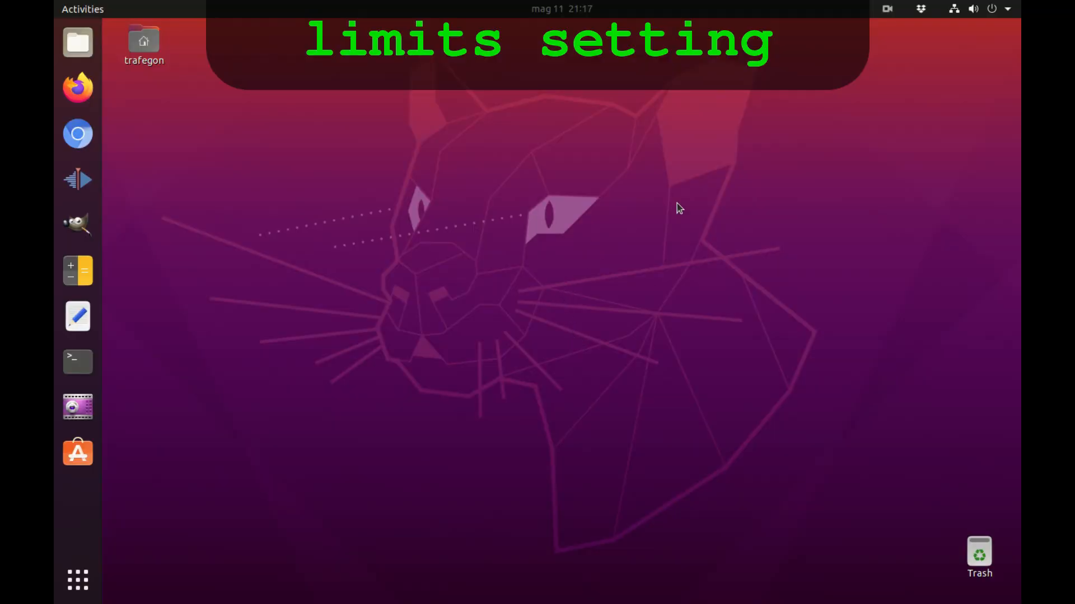
# Confirm Wired Connected in the system menu, then start a new Chromium window
pyautogui.click(951, 11)
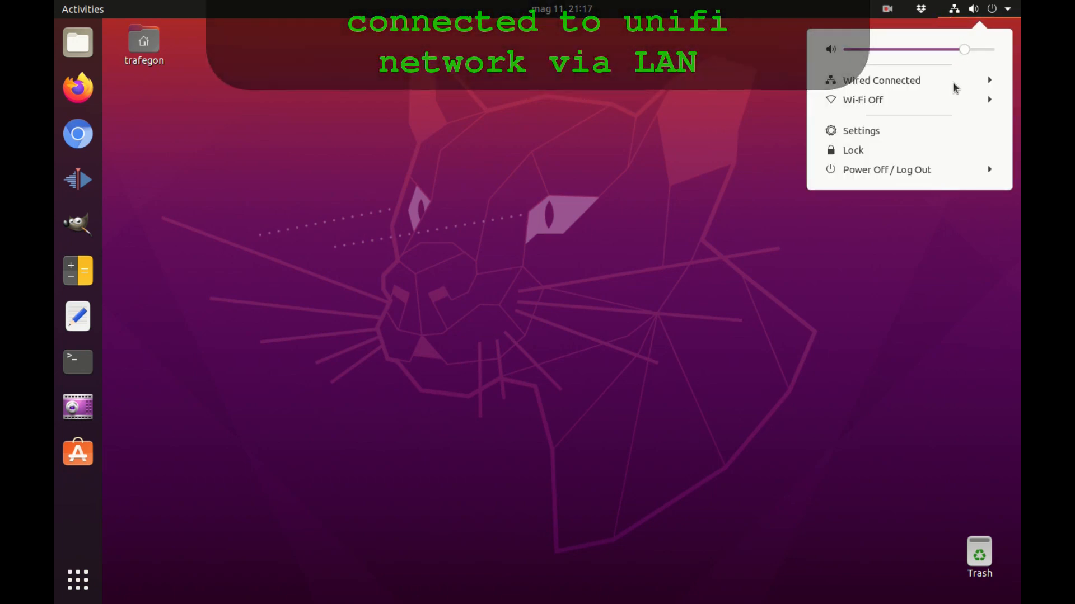
pyautogui.click(675, 92)
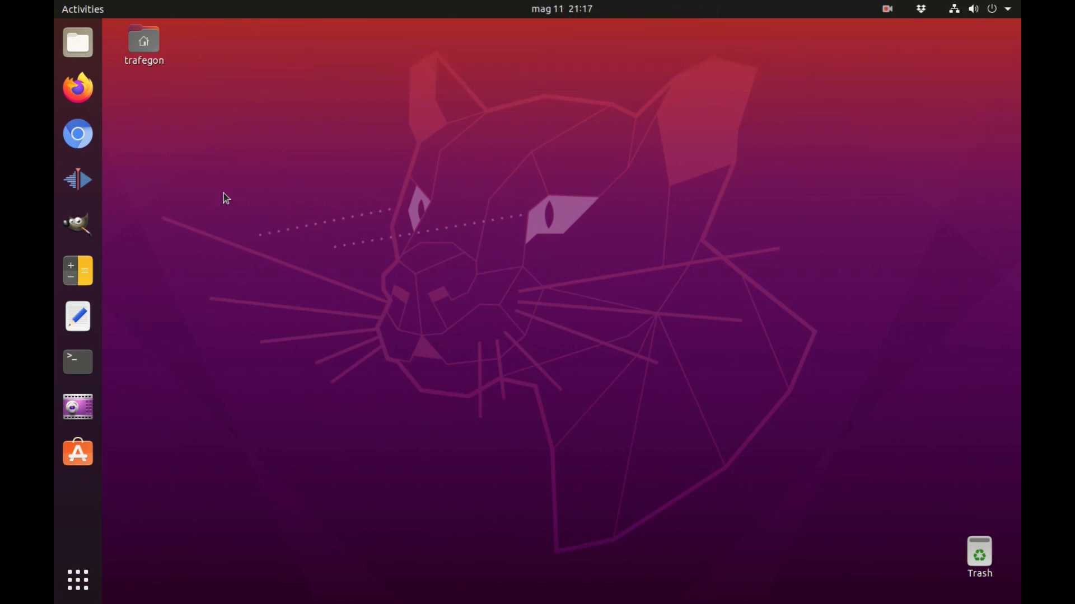
pyautogui.click(94, 138)
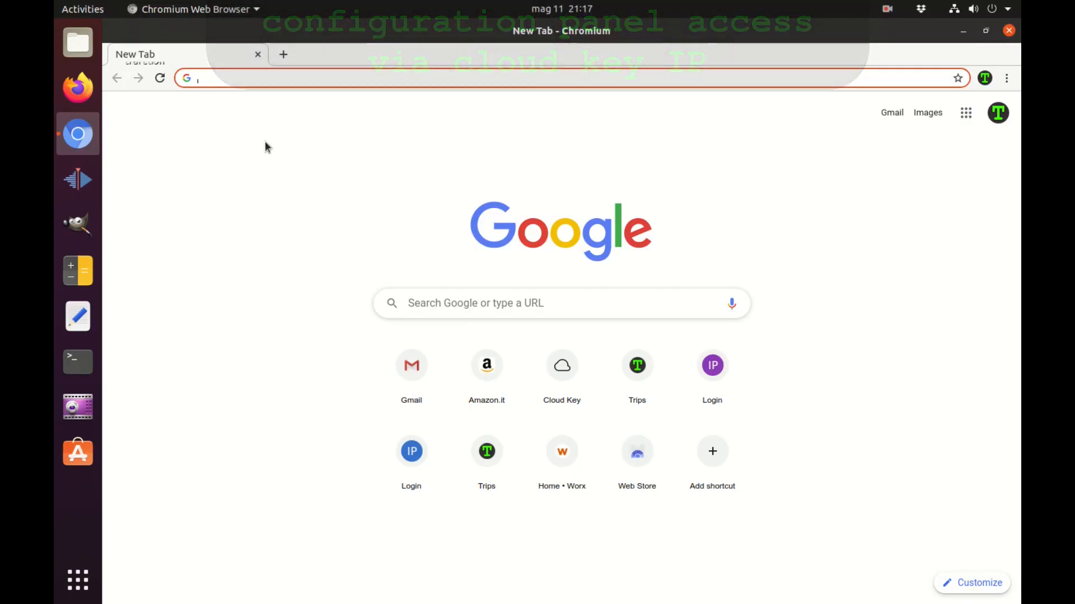
# Load 192.168.1.9, proceed past the certificate warning, and launch the UniFi SDN controller
pyautogui.write('192.1')
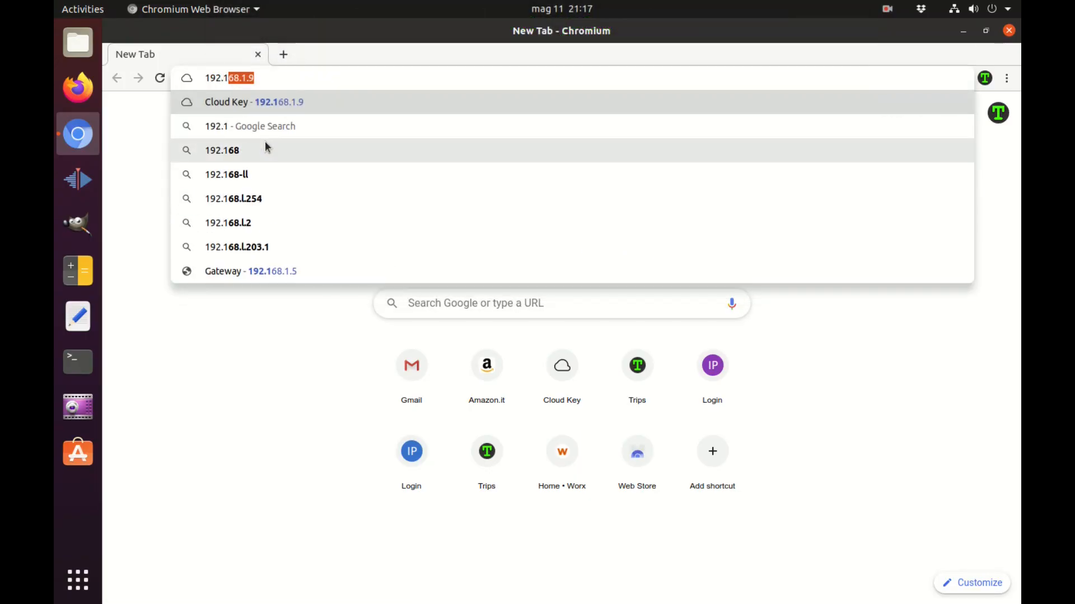
pyautogui.write('68.1')
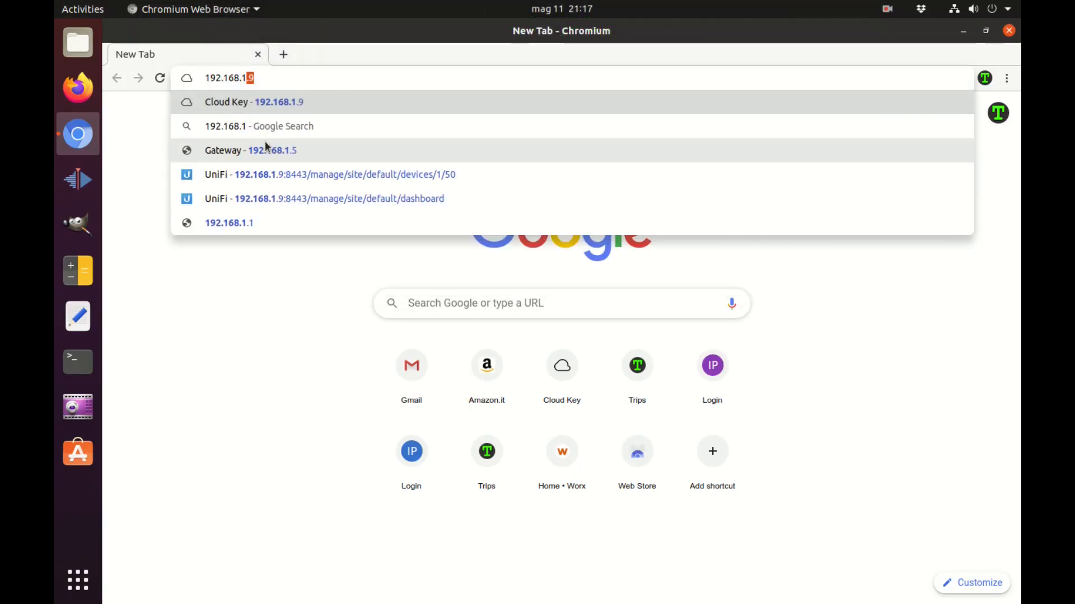
pyautogui.write('.9')
pyautogui.press('Return')
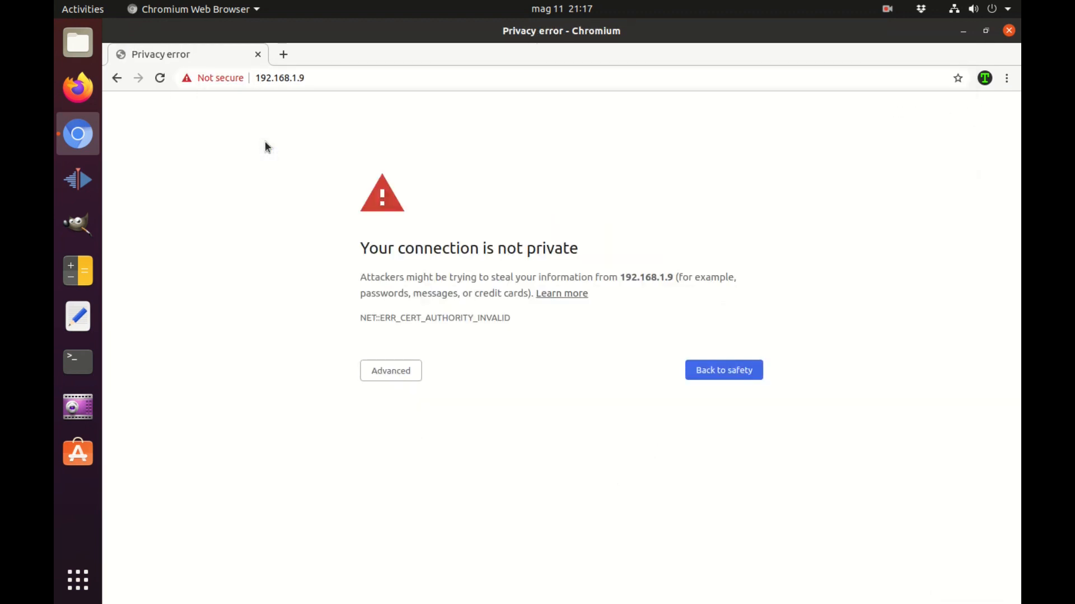
pyautogui.click(391, 376)
pyautogui.click(441, 469)
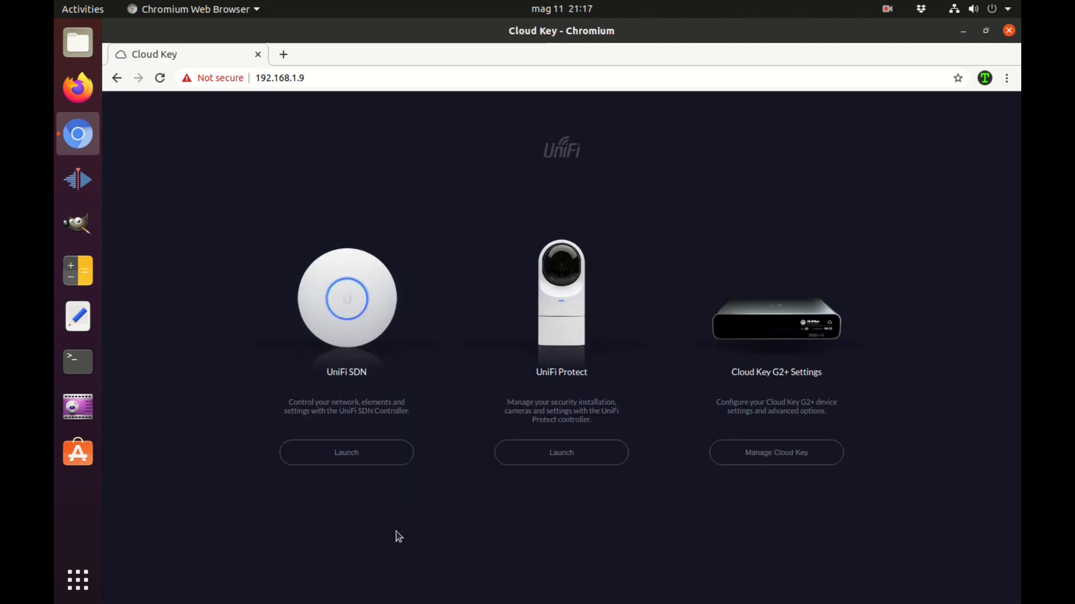
pyautogui.click(365, 452)
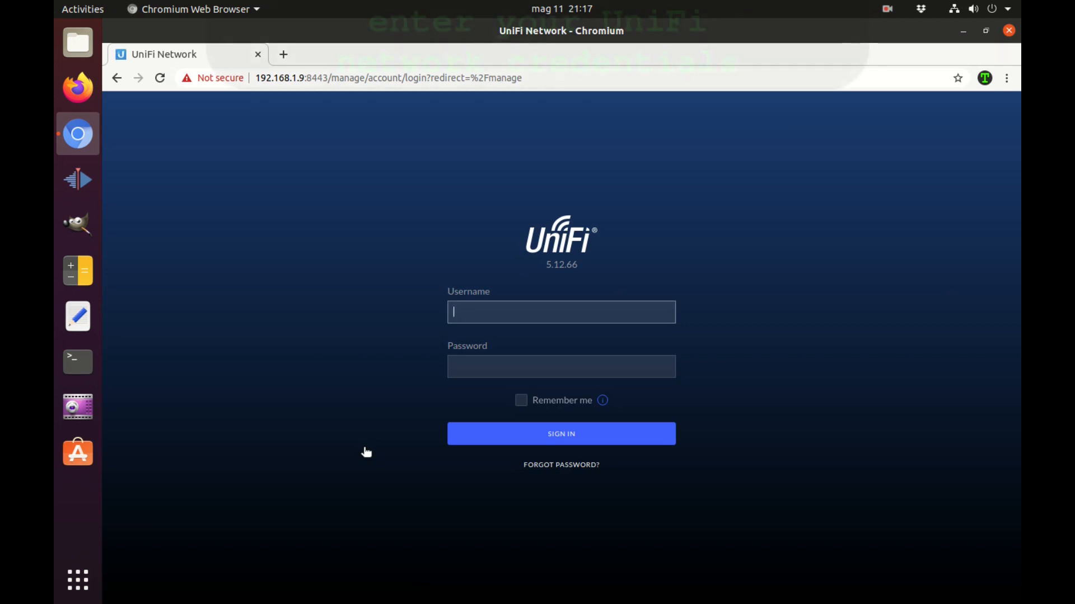
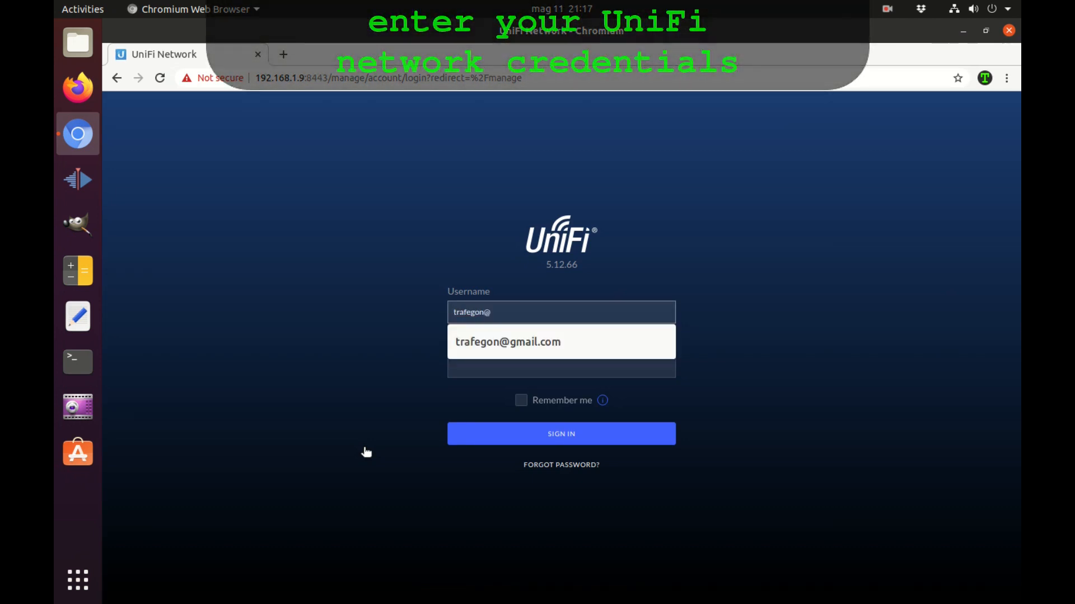
# Sign in to UniFi Network with the account e-mail and password
pyautogui.press('Tab')
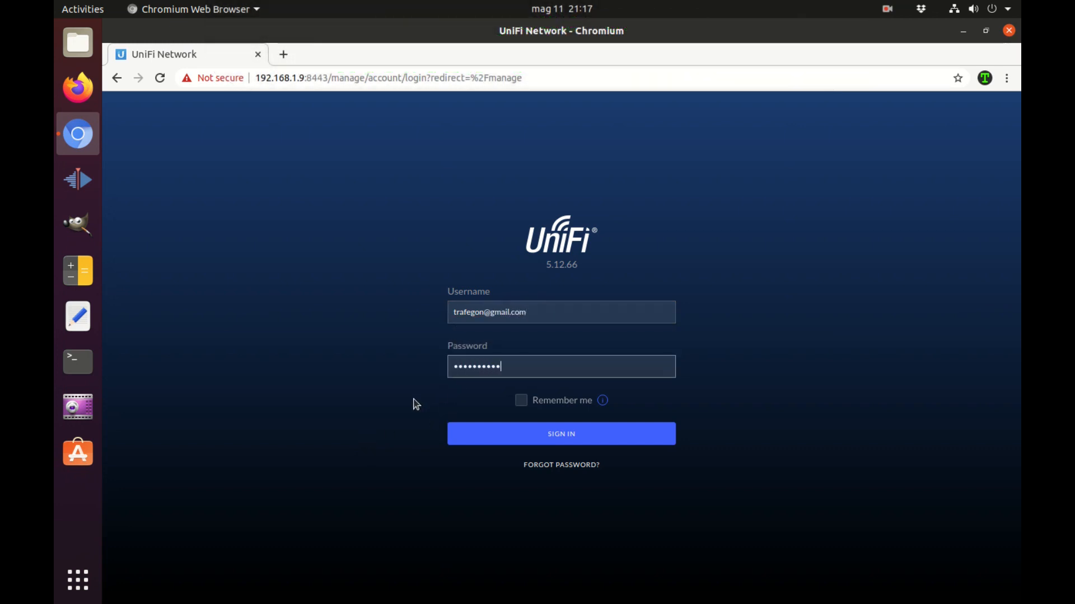
pyautogui.click(462, 439)
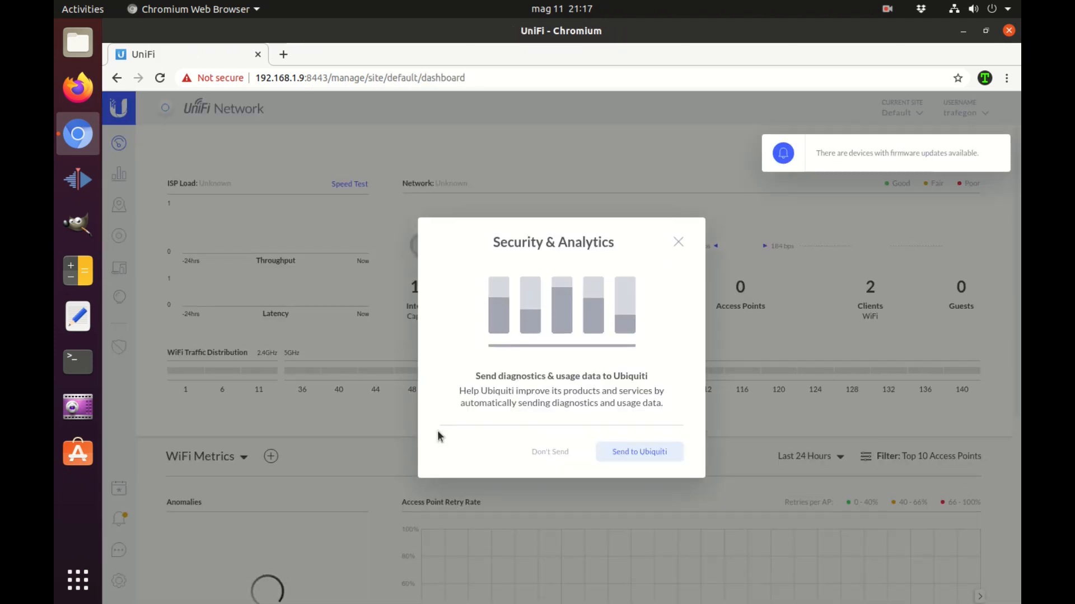
# Dismiss the Security & Analytics prompt and go to Settings > User Groups
pyautogui.click(678, 243)
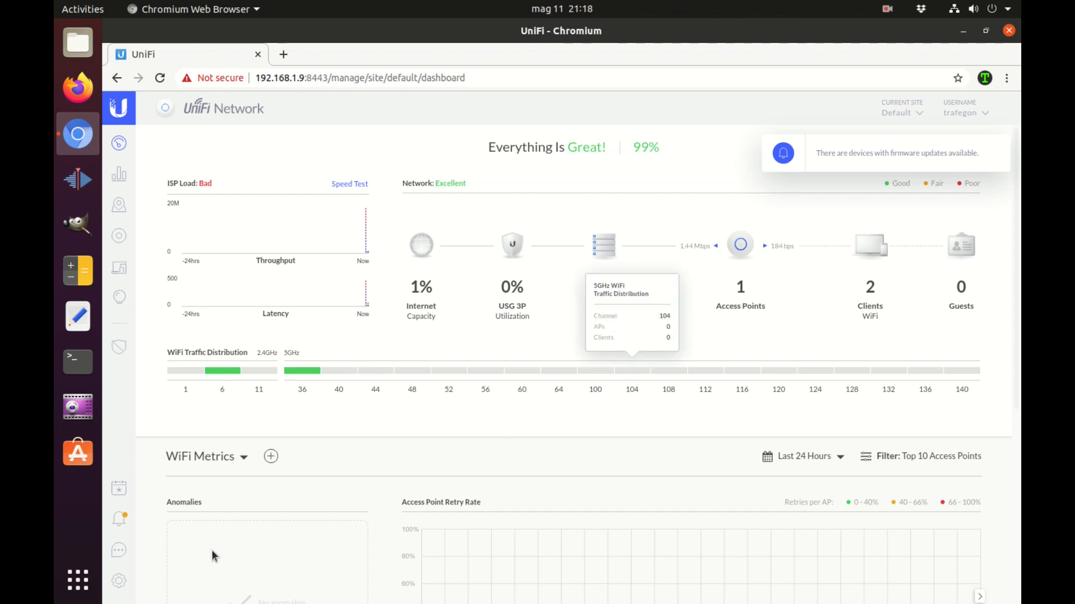
pyautogui.click(118, 581)
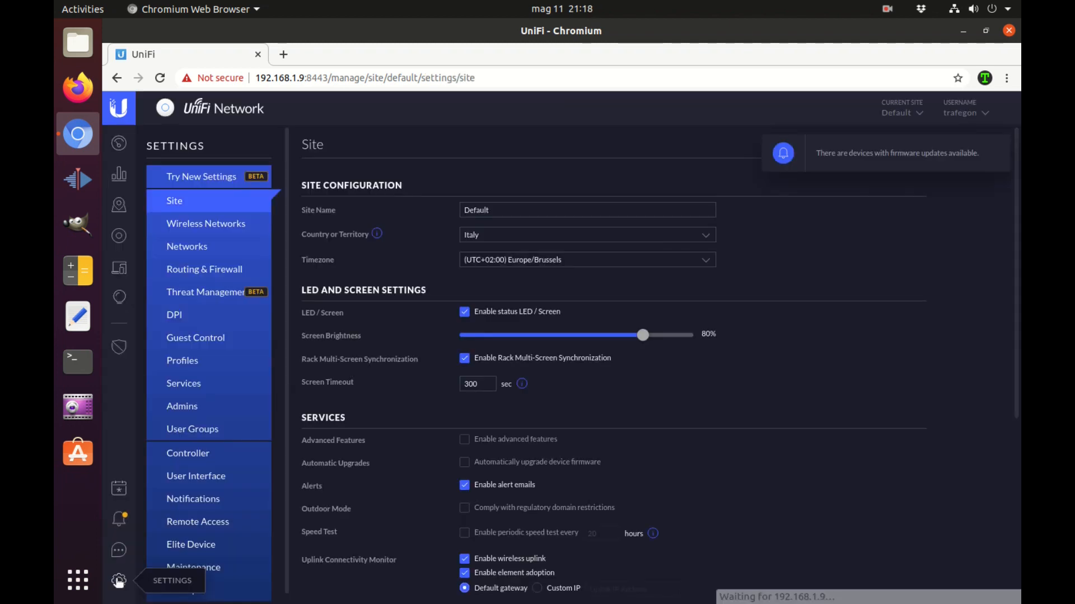
pyautogui.click(215, 432)
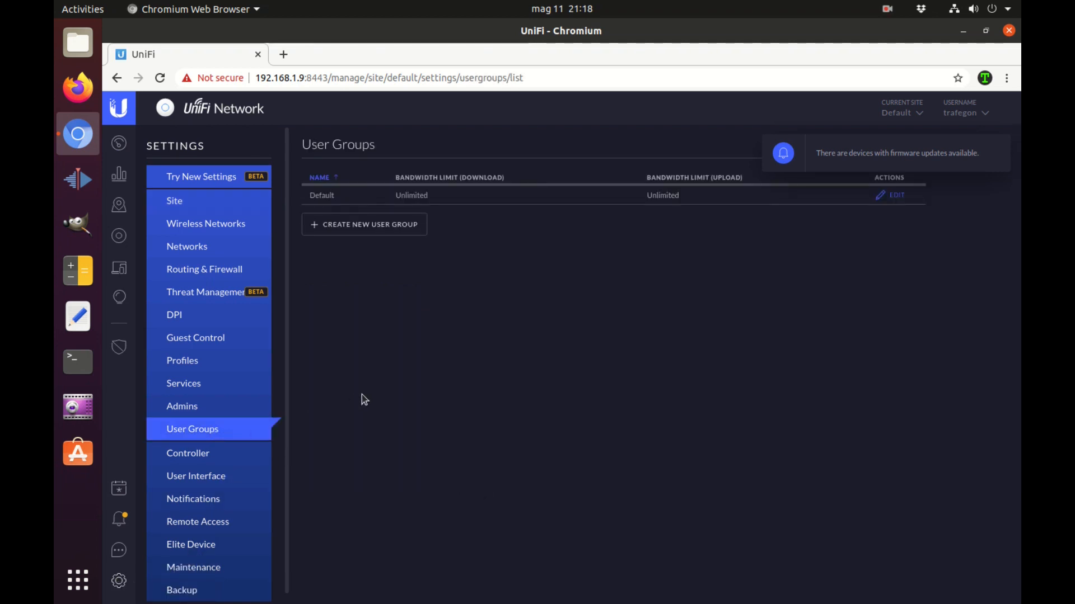
# Create a new user group named limited-devices
pyautogui.click(399, 238)
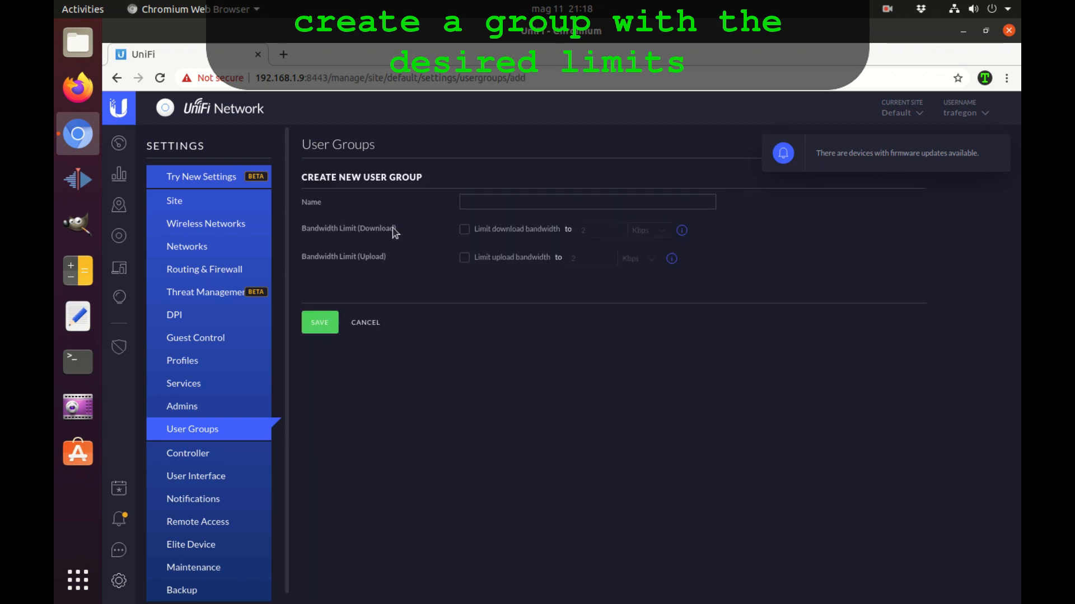
pyautogui.click(475, 202)
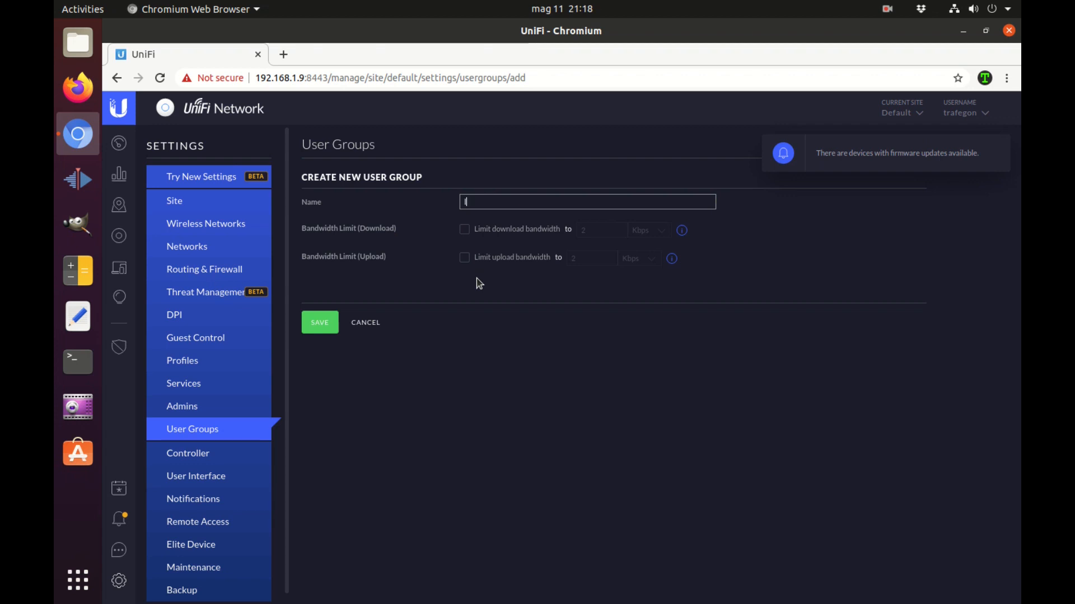
pyautogui.write('limited-devices')
# Limit the group to 5 Mbps download and 3 Mbps upload, and save it
pyautogui.click(464, 230)
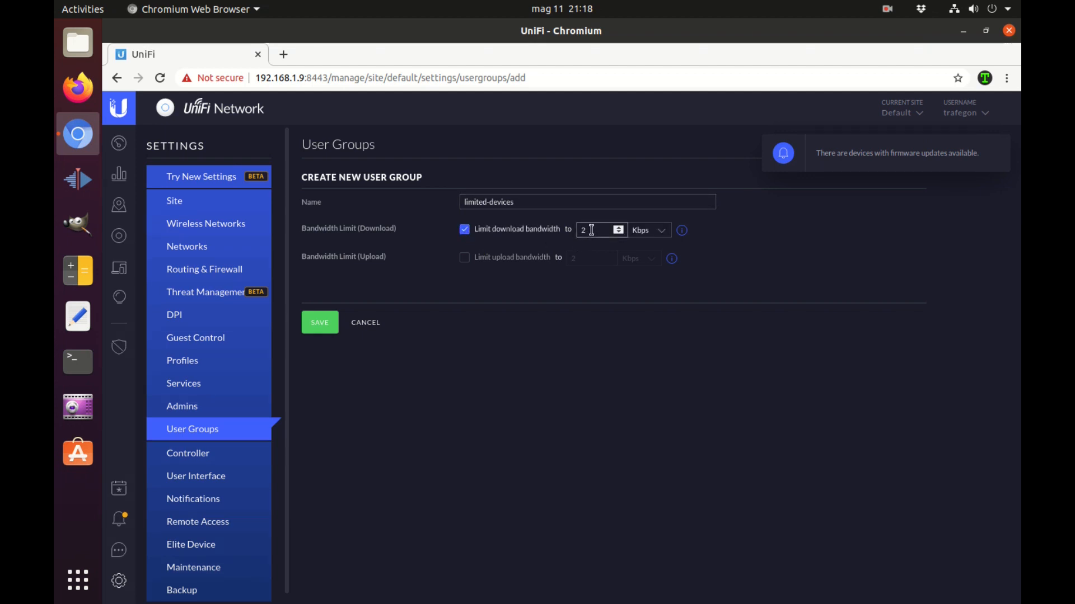
pyautogui.write('5')
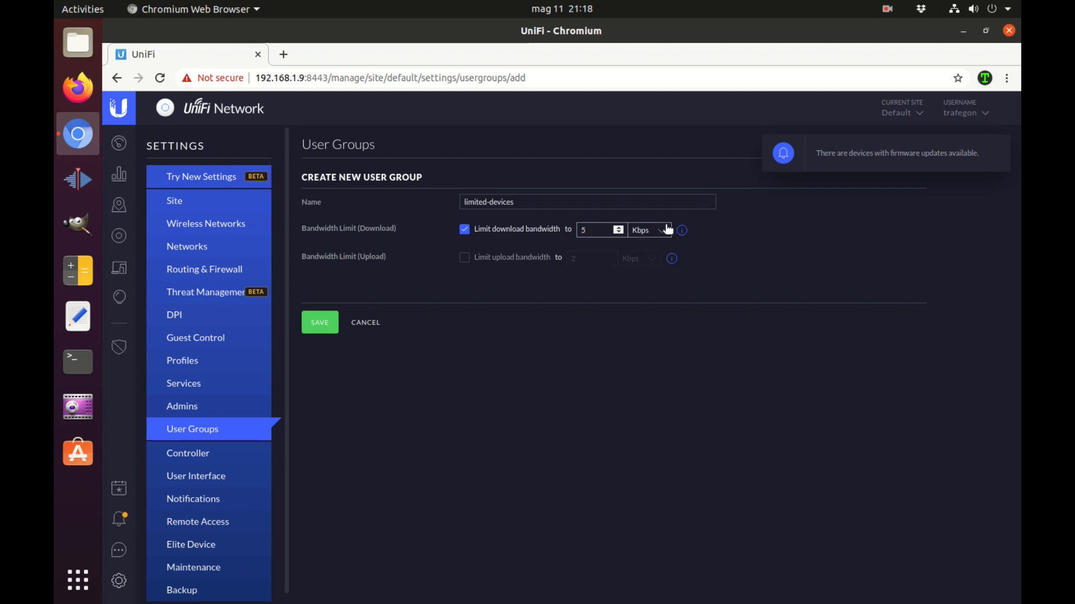
pyautogui.click(660, 231)
pyautogui.click(650, 253)
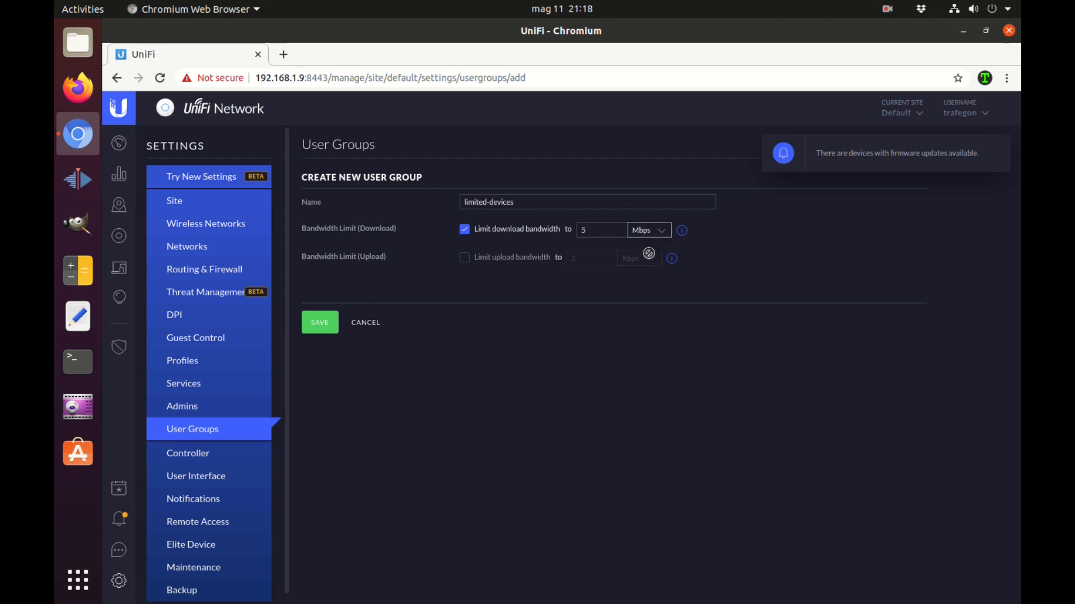
pyautogui.click(465, 259)
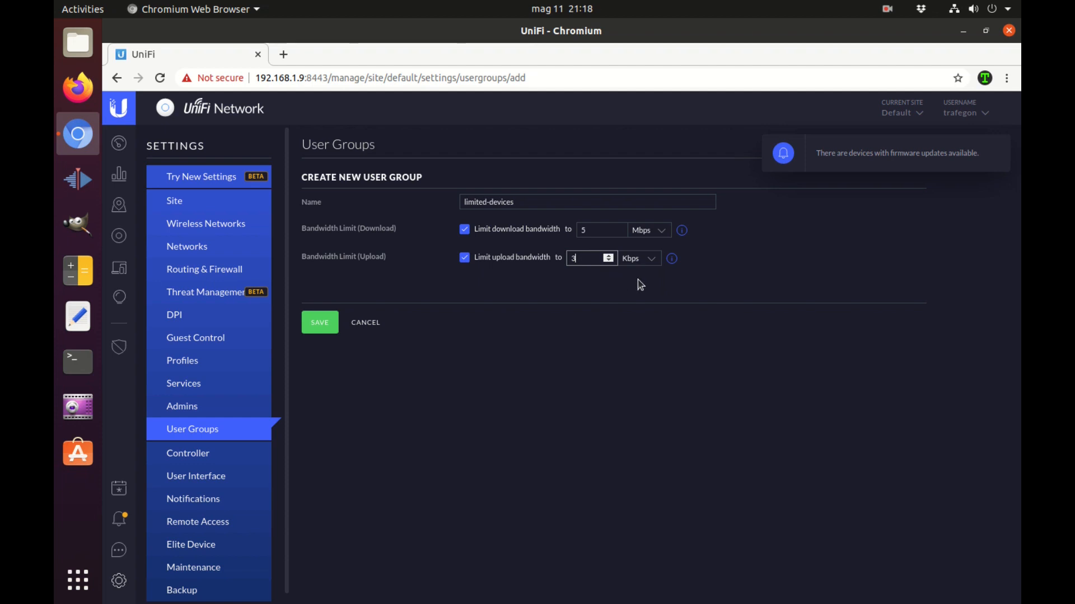
pyautogui.click(642, 261)
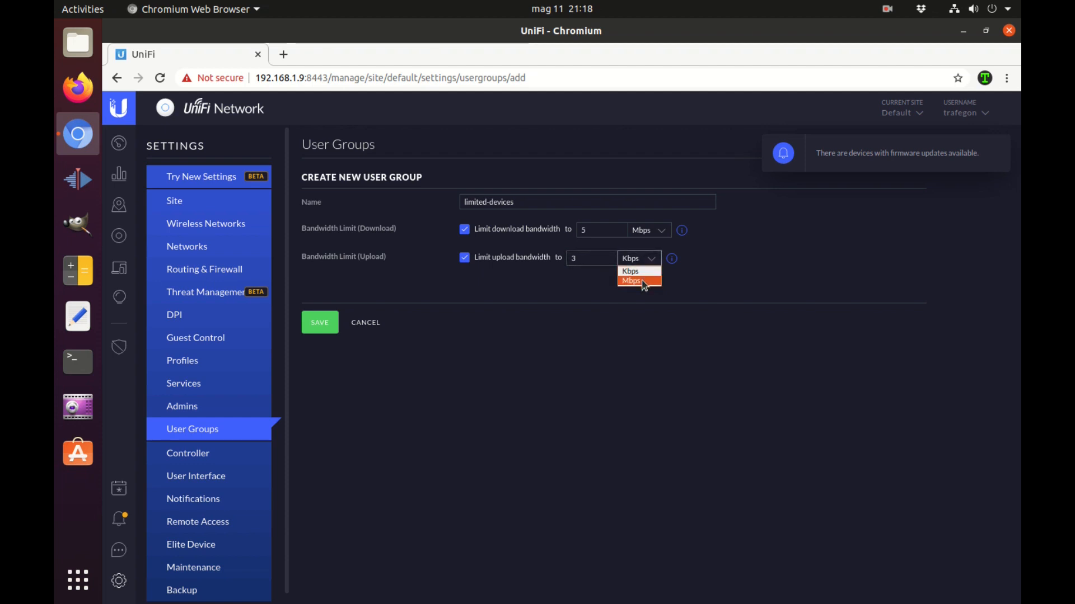
pyautogui.click(642, 282)
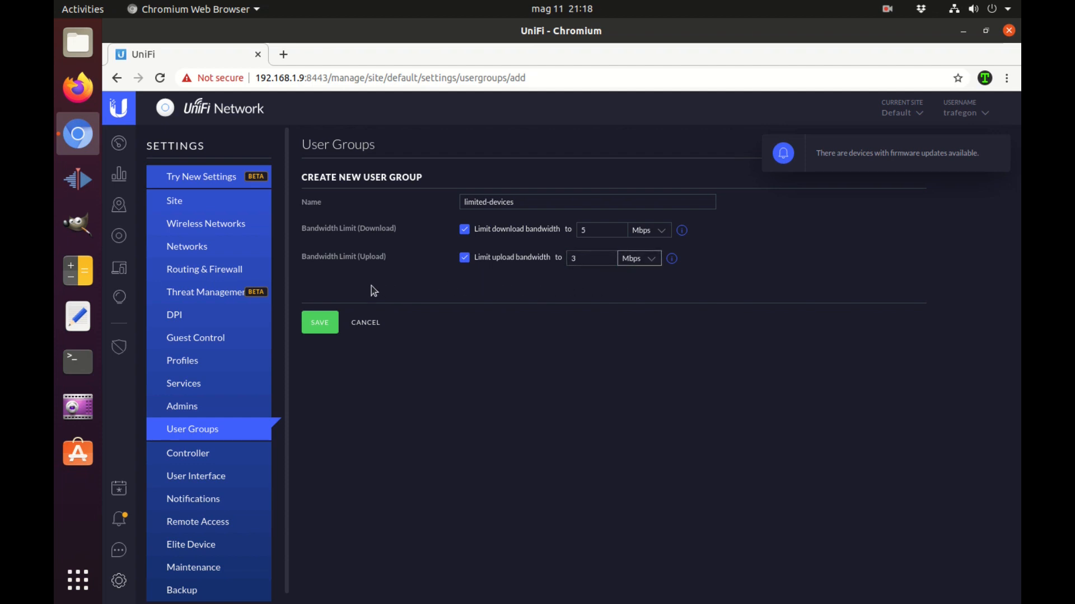
pyautogui.click(325, 324)
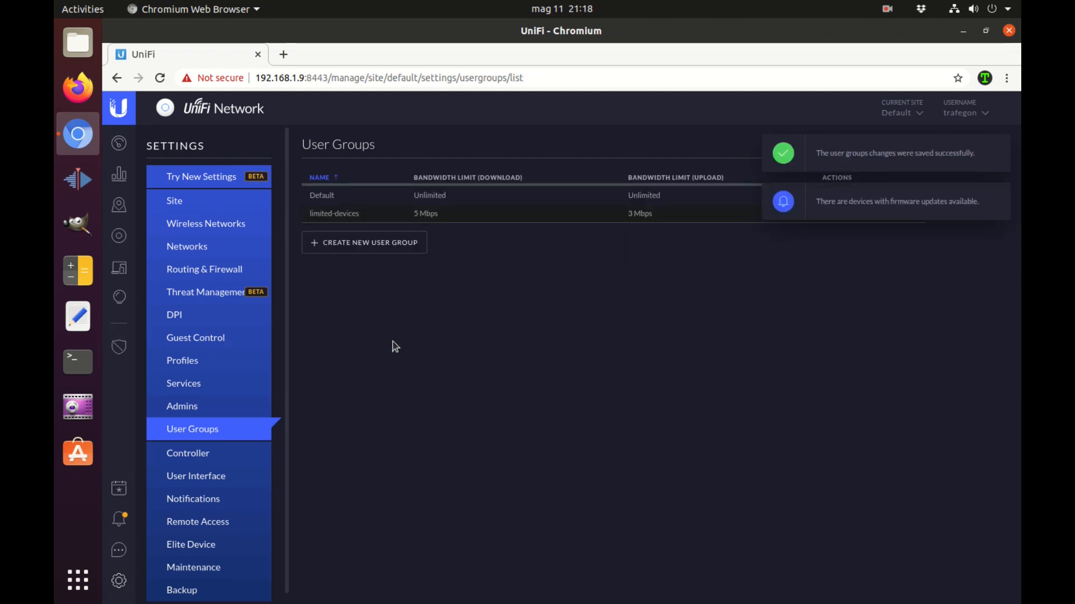
# Dismiss the firmware notice and open the trafegon-xps client from the Clients list
pyautogui.click(1002, 193)
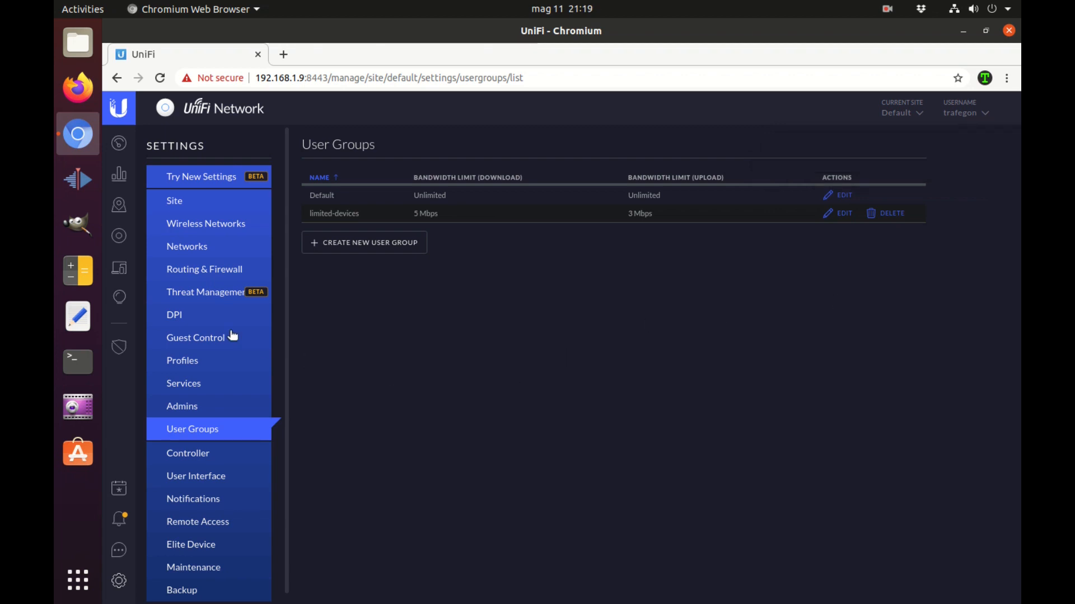
pyautogui.click(119, 271)
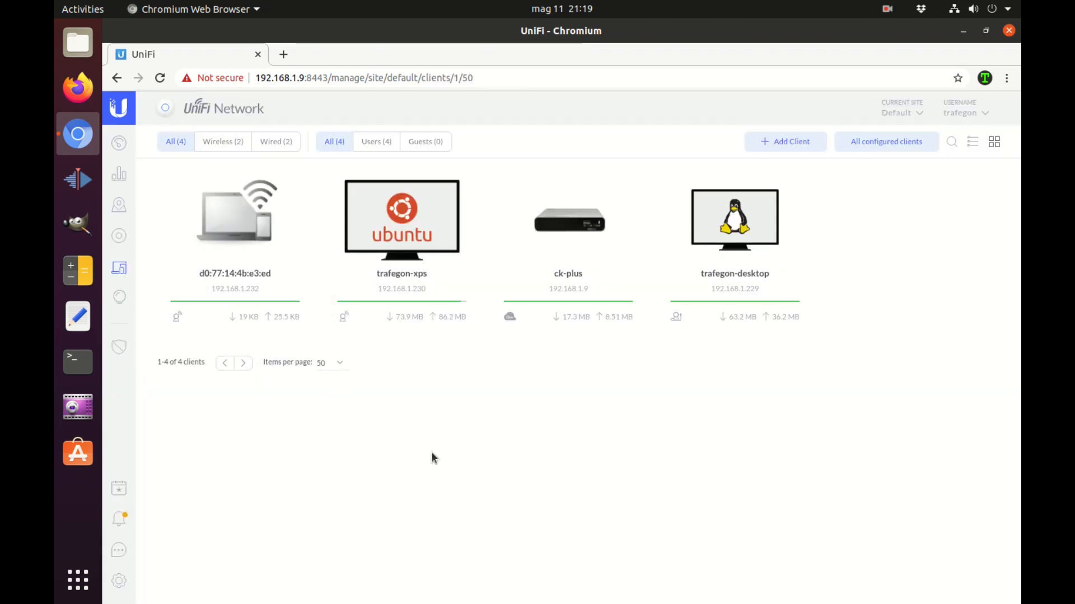
pyautogui.click(407, 246)
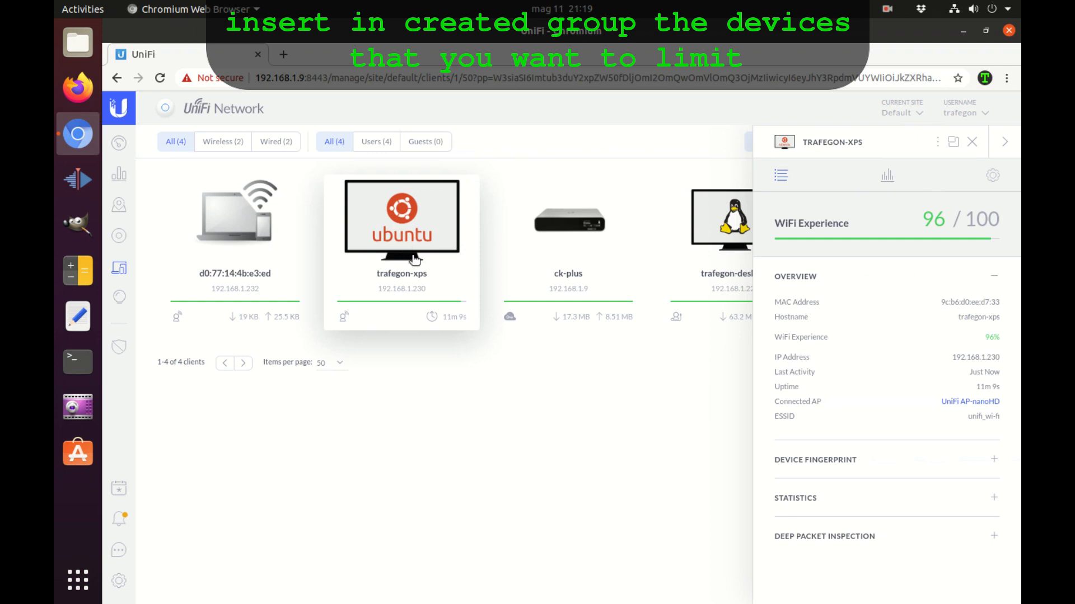
# Assign trafegon-xps to the limited-devices user group, save, and close the details panel
pyautogui.click(991, 178)
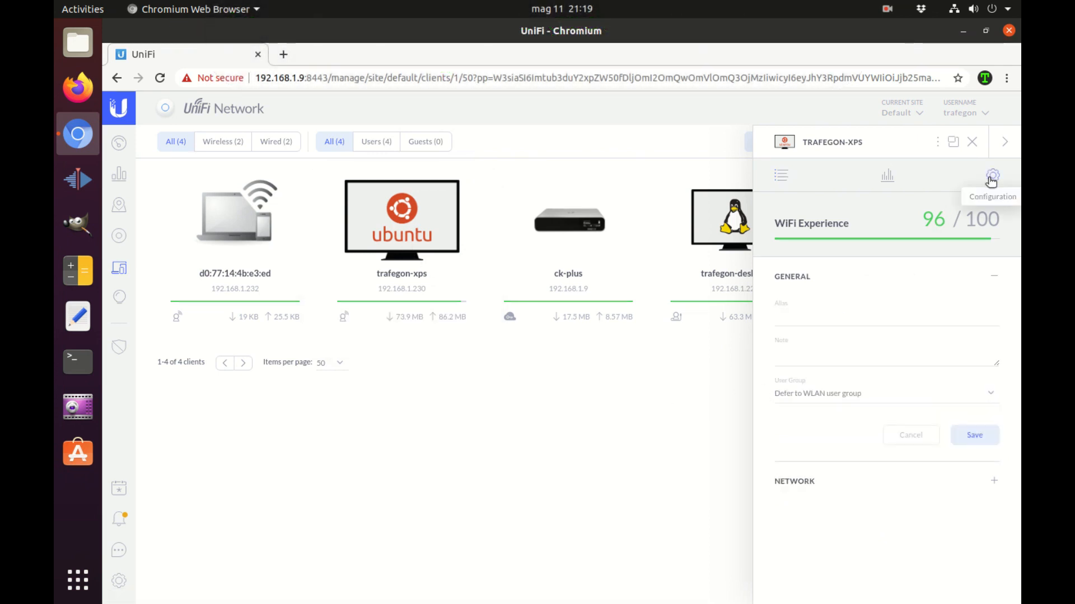
pyautogui.click(877, 399)
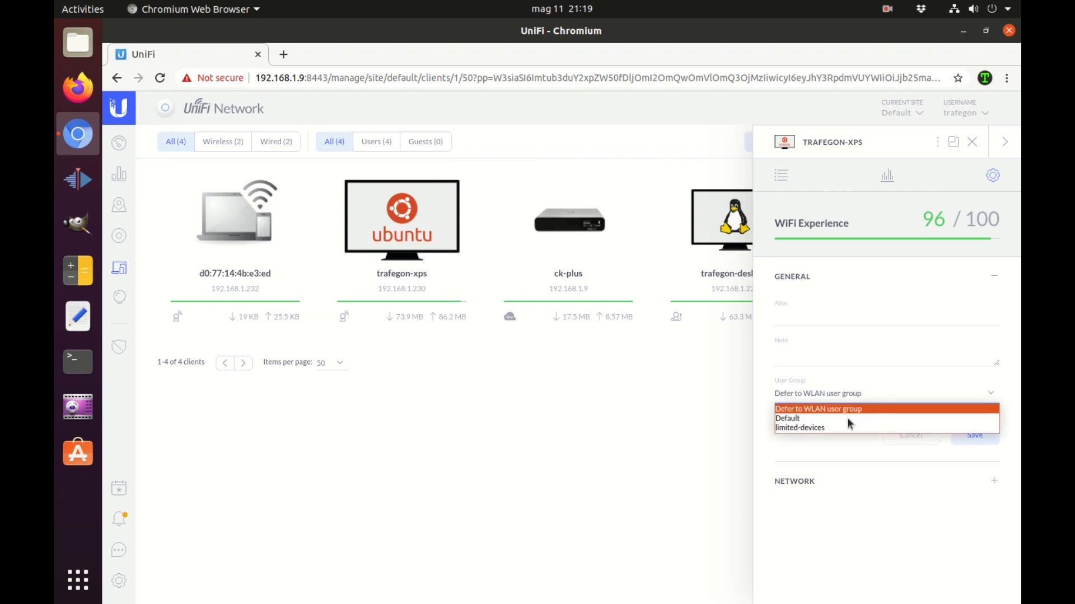
pyautogui.click(839, 428)
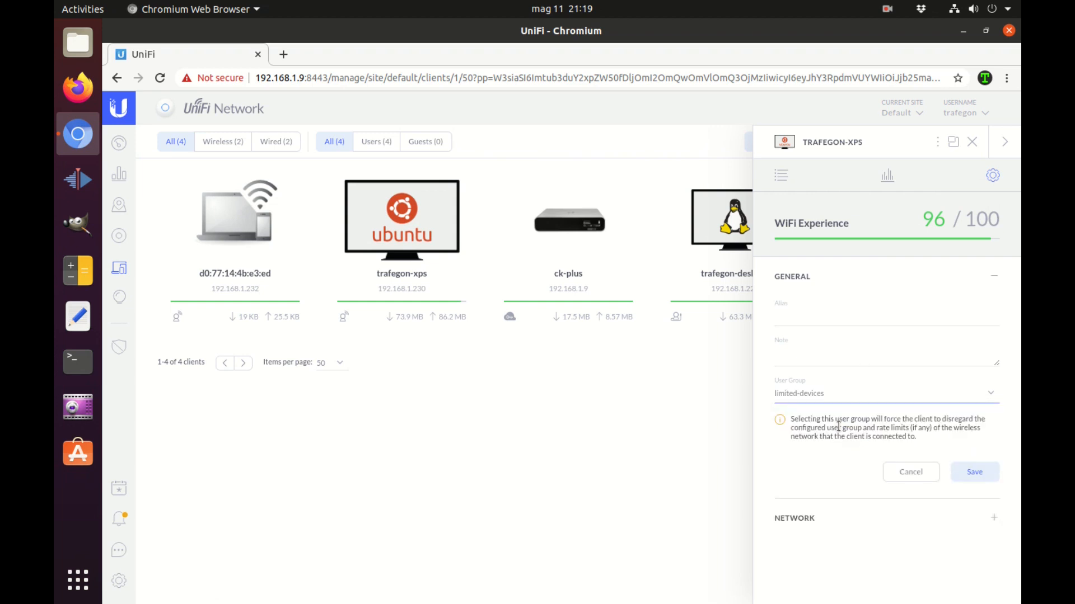
pyautogui.click(980, 472)
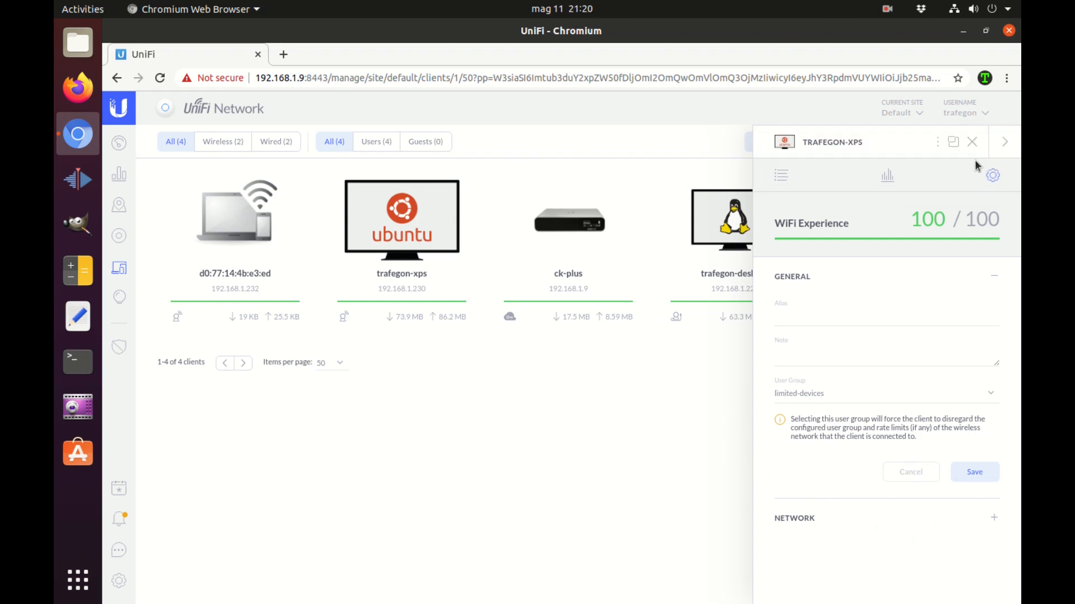
pyautogui.click(1004, 142)
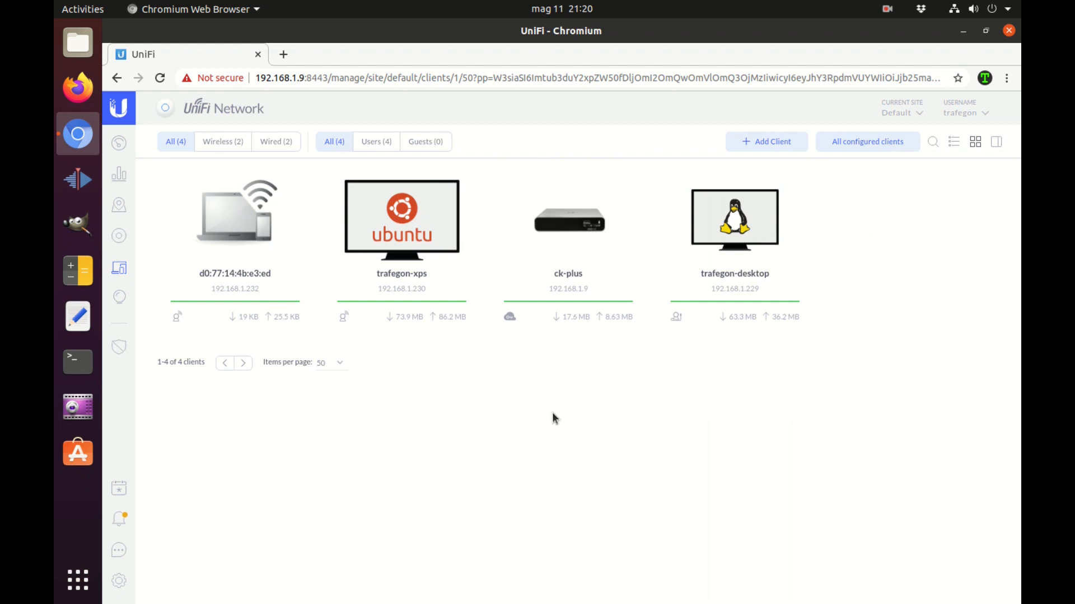
# Close the UniFi window, wake the laptop, confirm it's on unifi_wi-fi, and open Chromium
pyautogui.click(1008, 30)
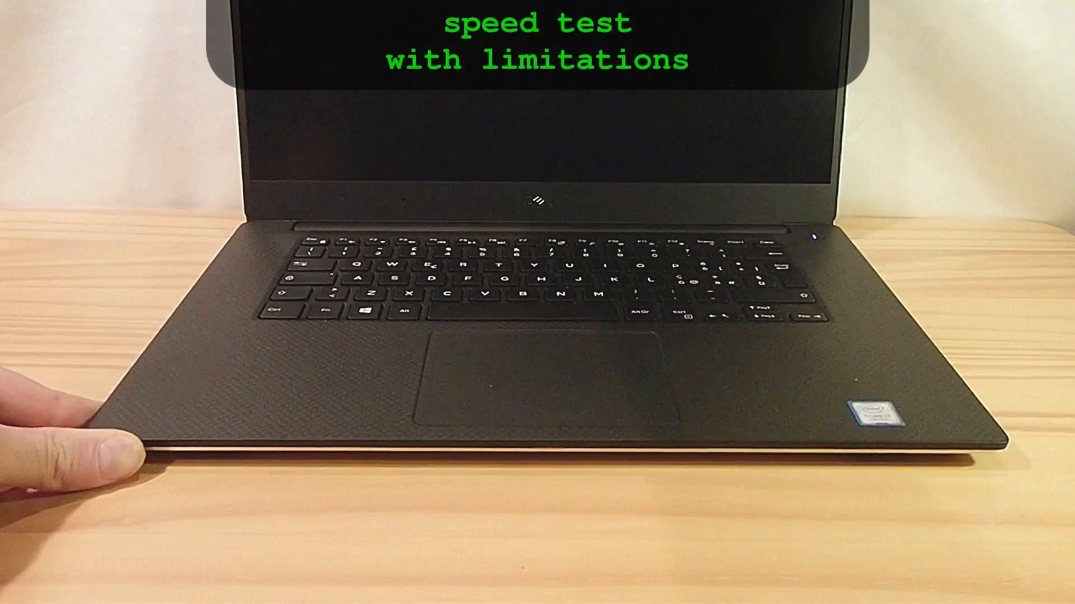
pyautogui.press('Return')
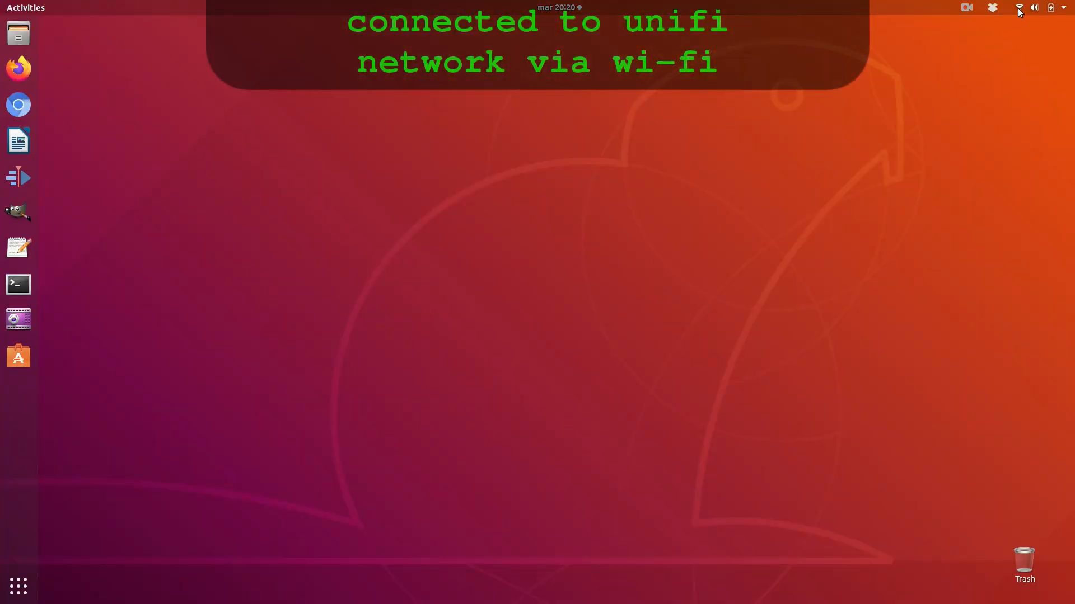
pyautogui.click(1036, 7)
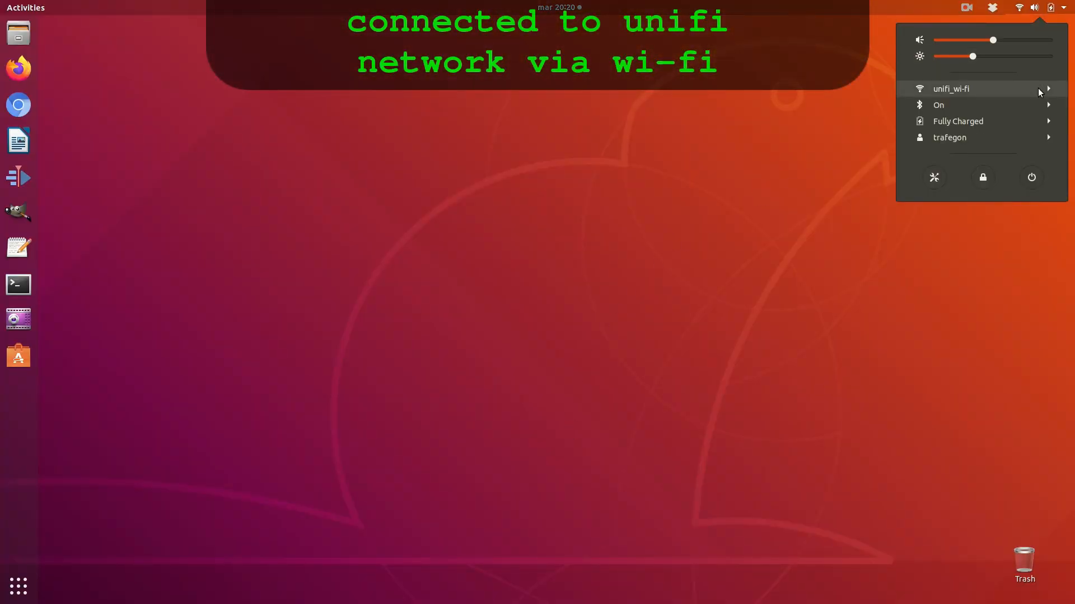
pyautogui.click(244, 156)
pyautogui.click(18, 104)
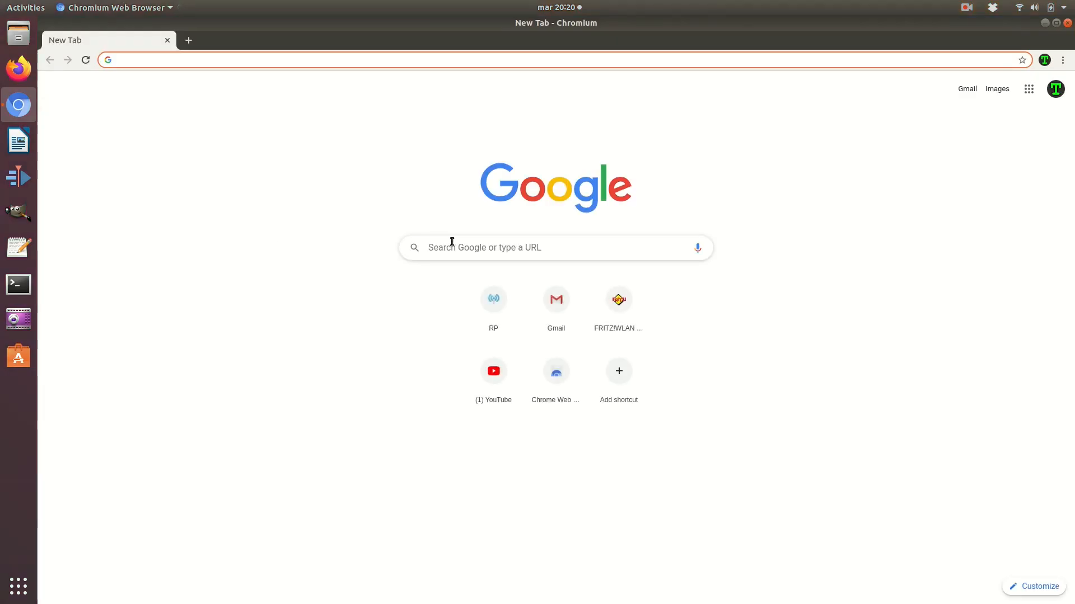
# Rerun the Trafegon speed test (4.88 Mbps down, 3.00 Mbps up, 38 ms ping), then close the browser
pyautogui.click(453, 242)
pyautogui.write('trafegon s')
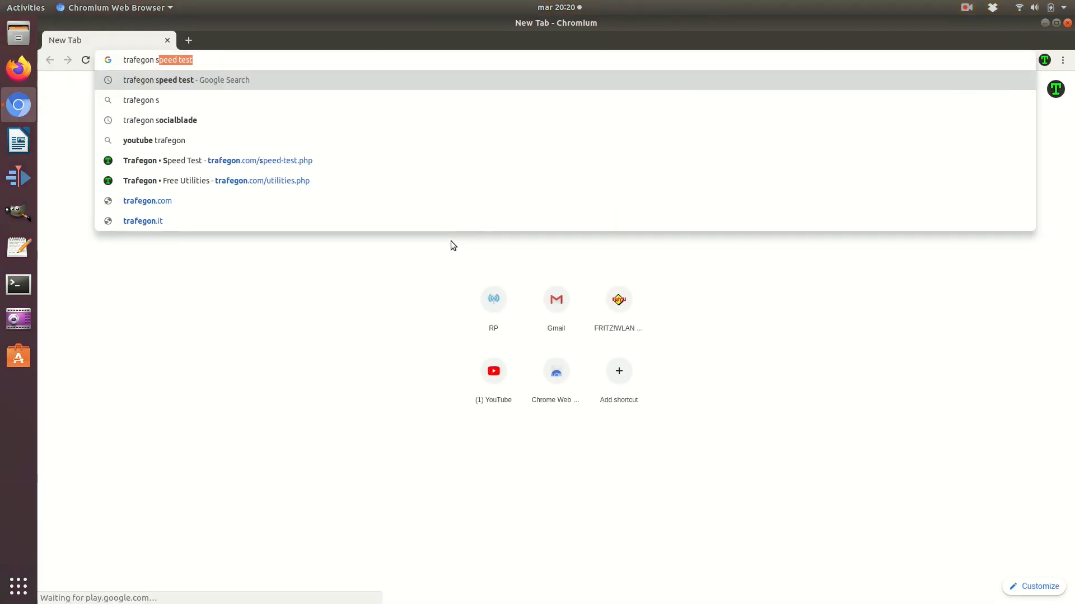
pyautogui.write('peed test')
pyautogui.press('Return')
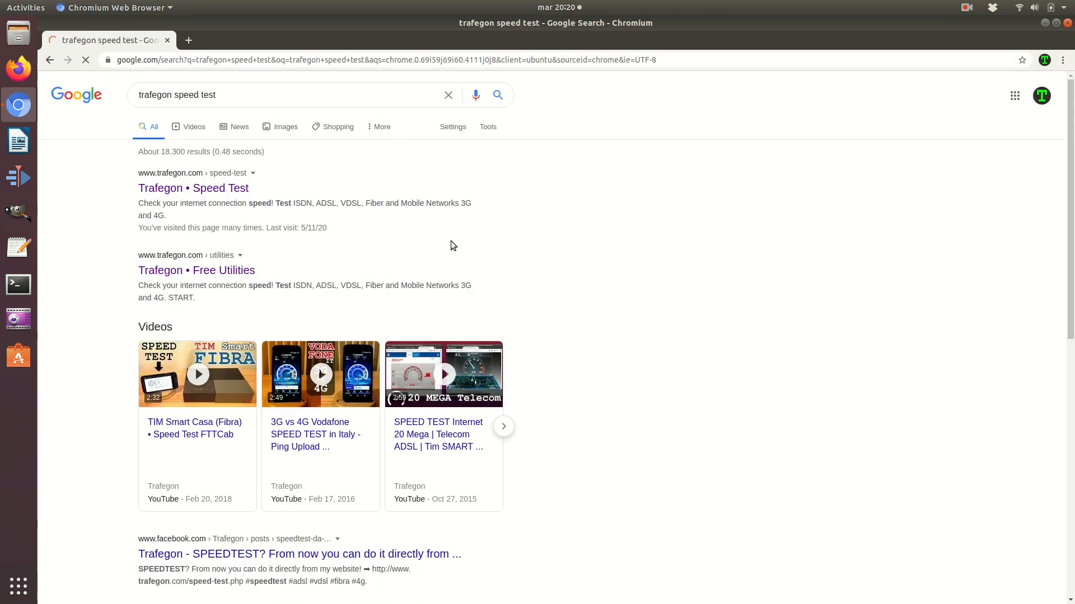
pyautogui.click(225, 191)
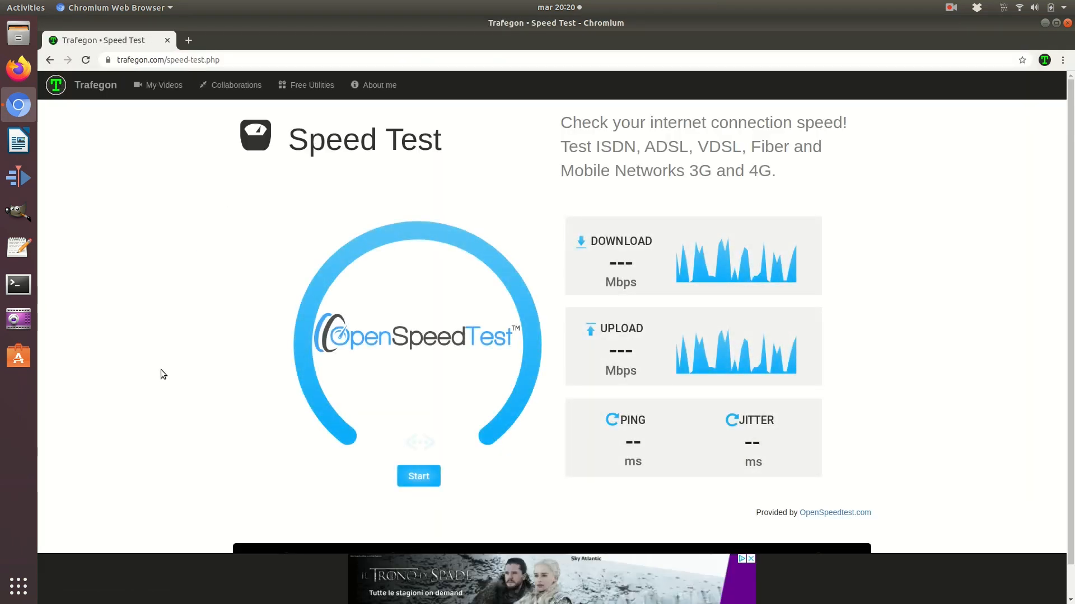
pyautogui.click(419, 476)
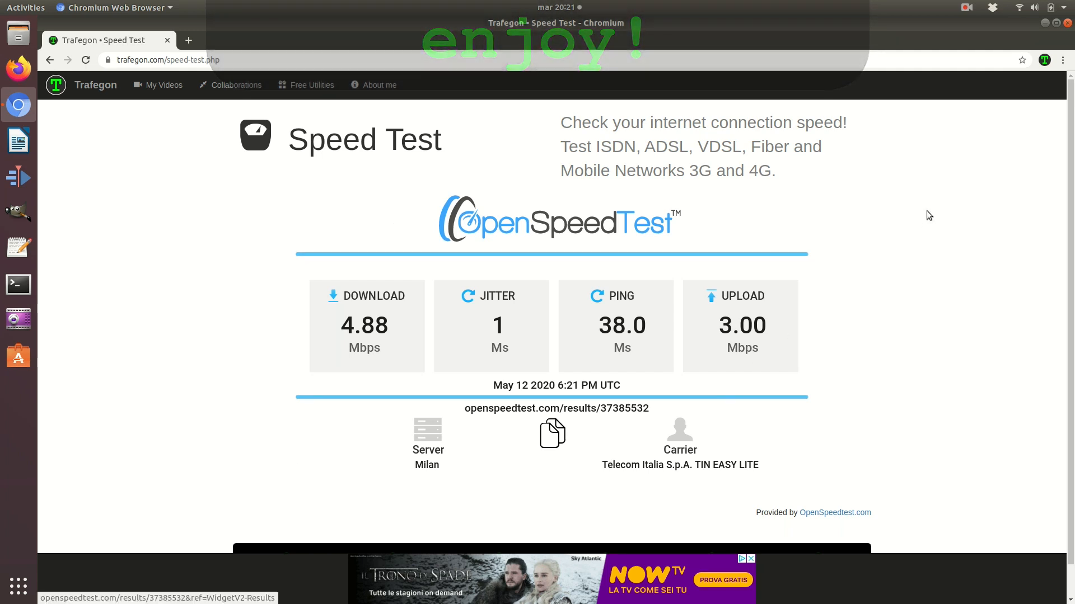
pyautogui.click(1067, 23)
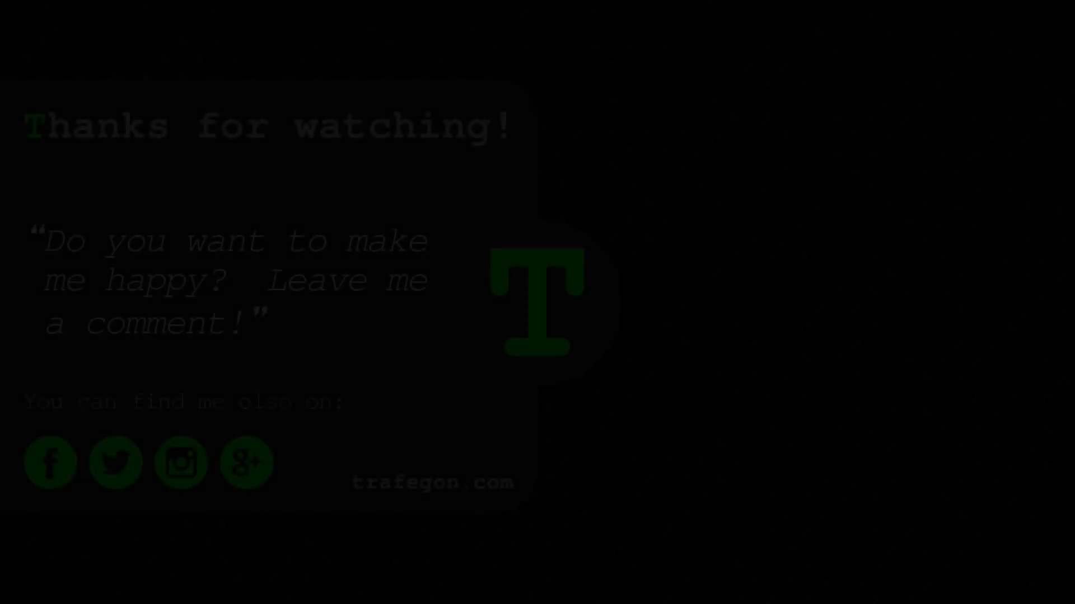